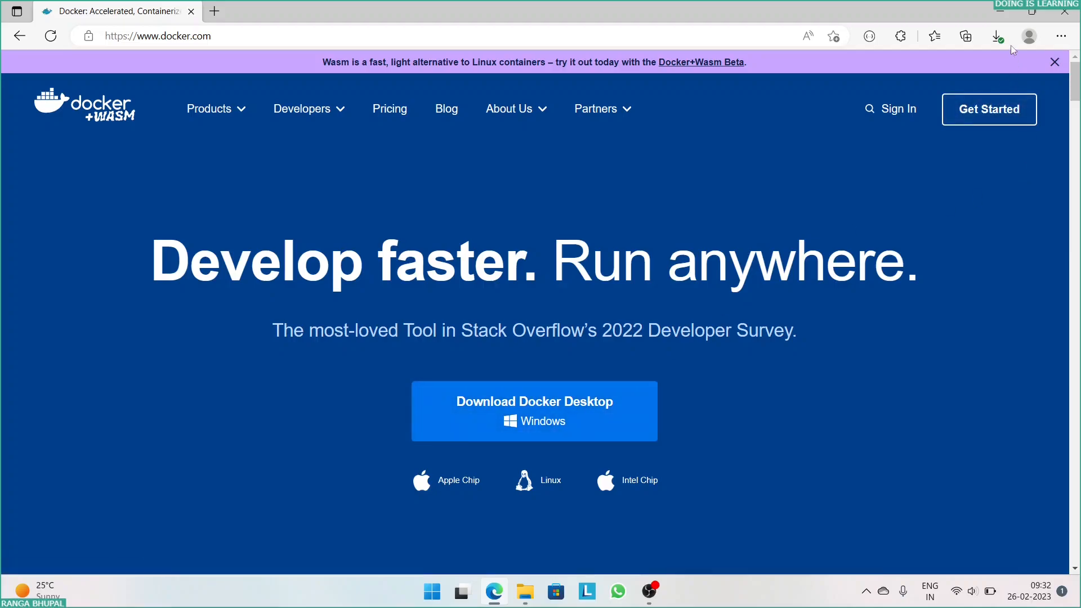
- Run the downloaded Docker Desktop Installer.exe and start the installation with a desktop shortcut
left_click(997, 36)
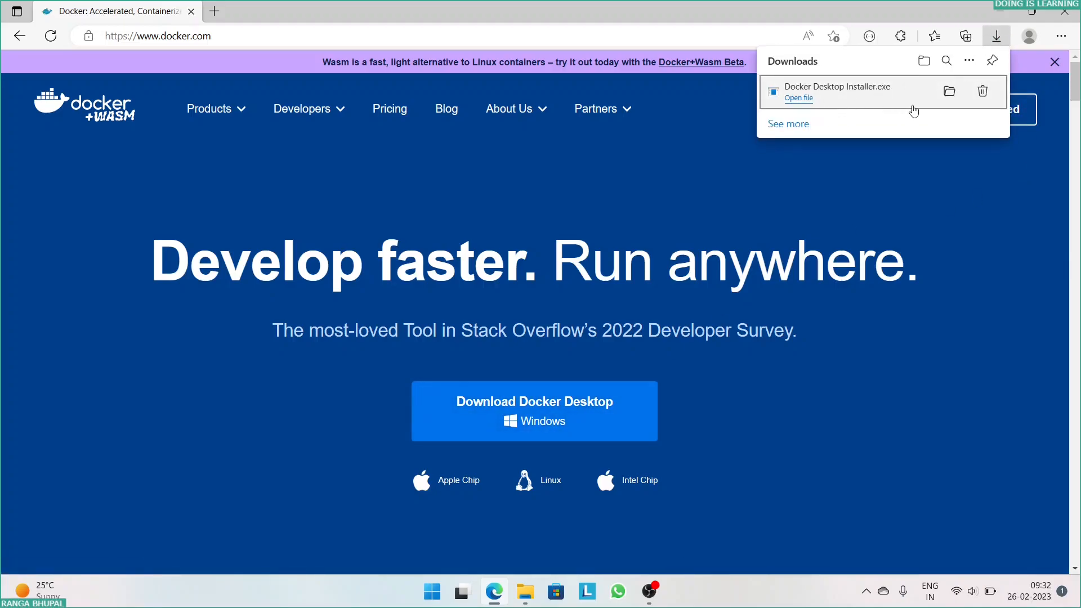
left_click(838, 104)
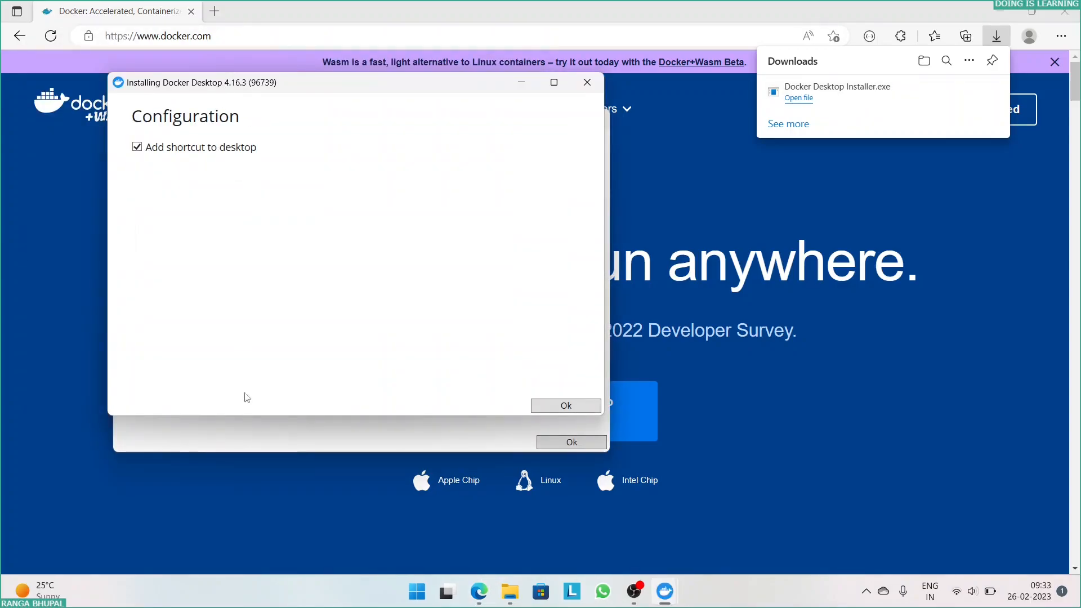
left_click(571, 406)
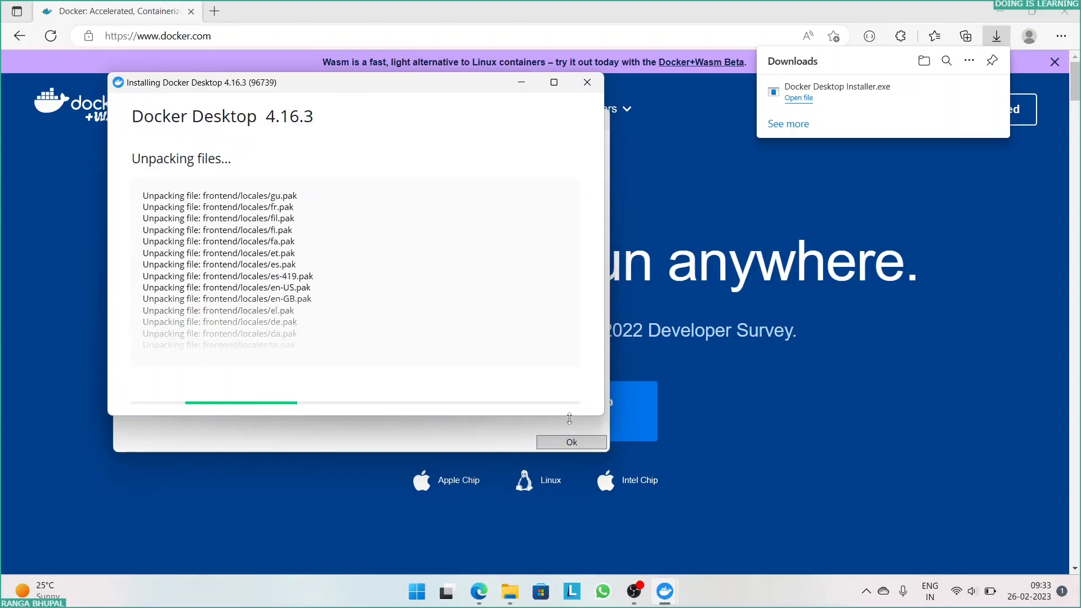
- Cancel the duplicate Docker Desktop installer window, keeping the installation that is already unpacking files
left_click(577, 127)
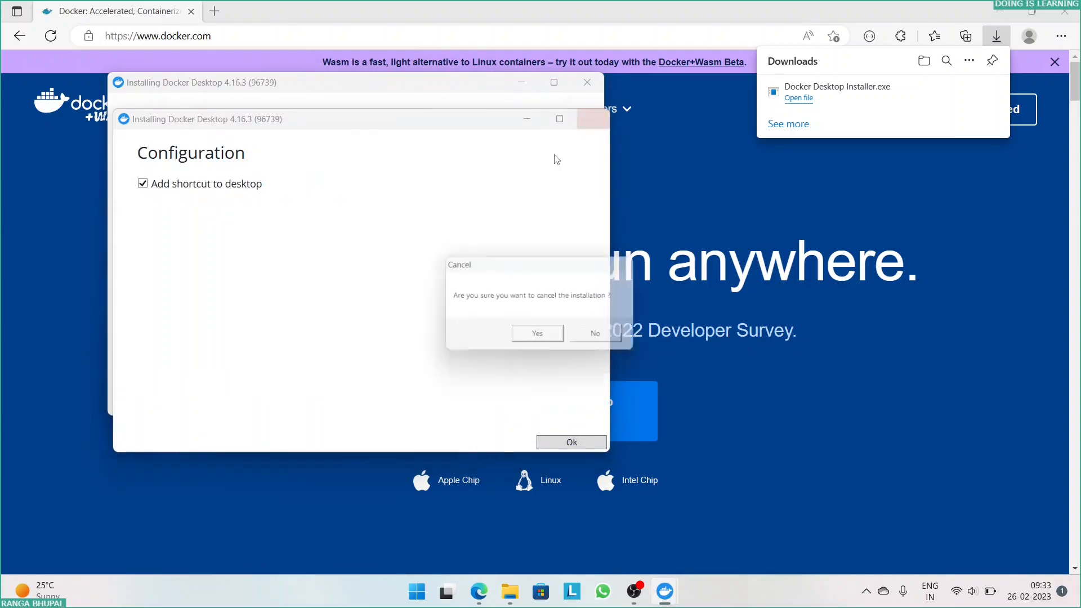
left_click(541, 337)
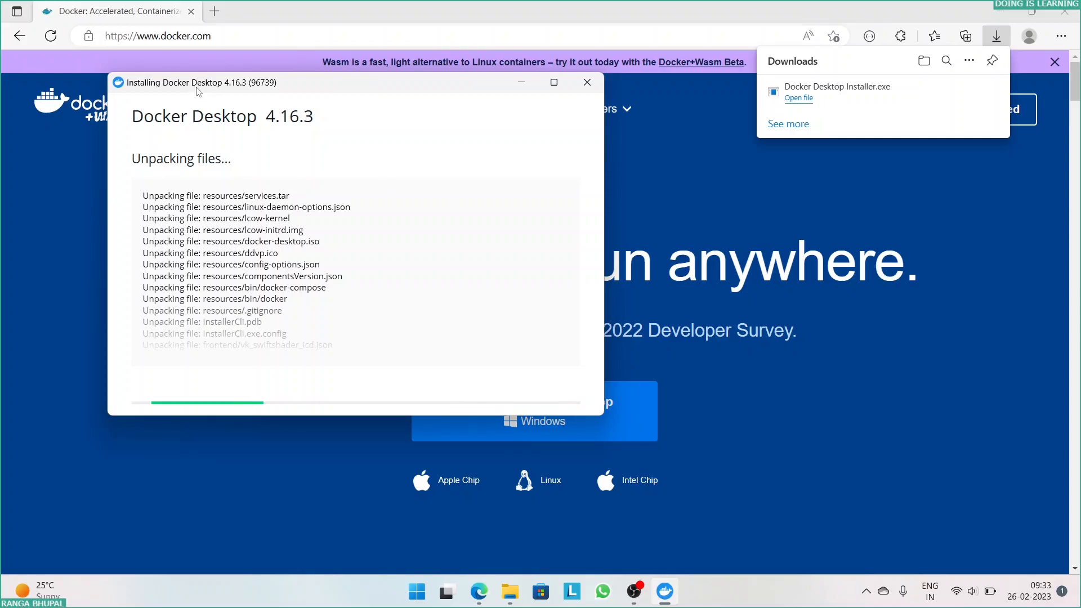
left_click_drag(197, 92, 241, 109)
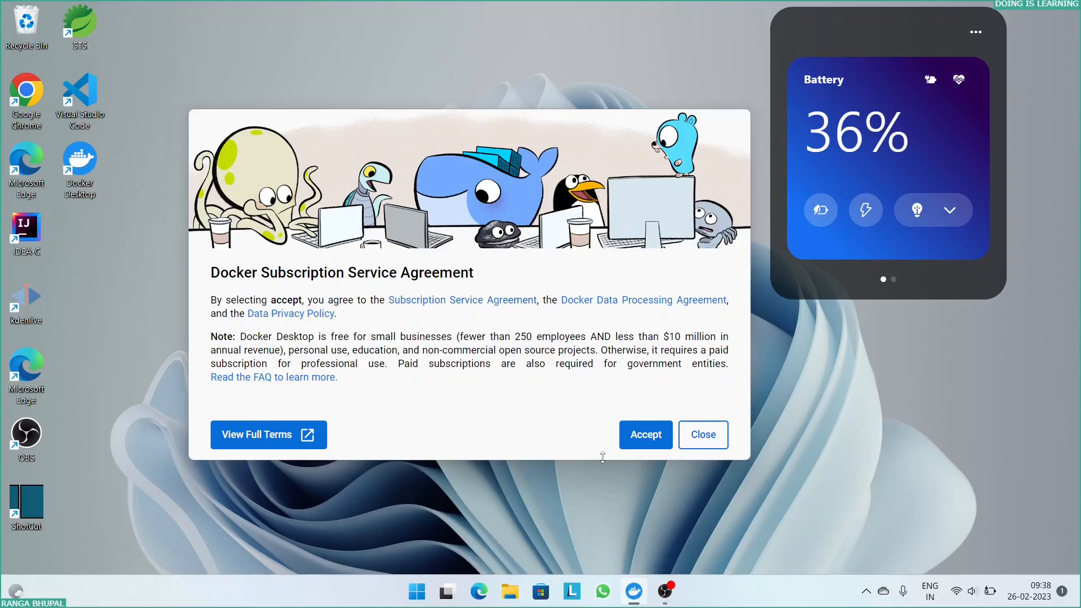
- Accept the Docker Subscription Service Agreement and open the linked Microsoft instructions for updating the WSL2 kernel
left_click(653, 442)
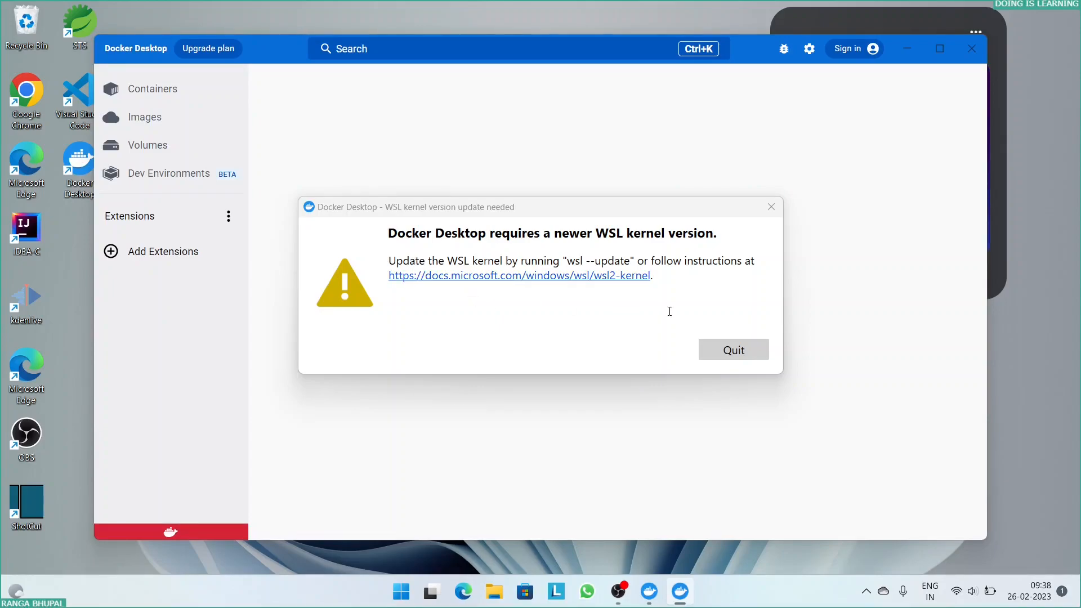
left_click_drag(668, 233, 395, 232)
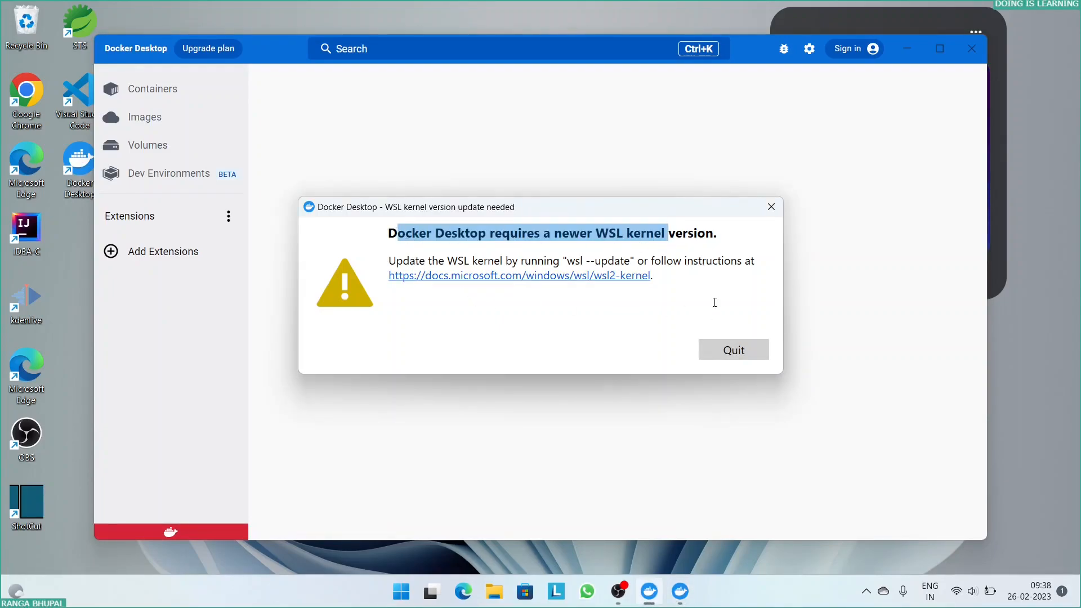
left_click(841, 530)
left_click(517, 277)
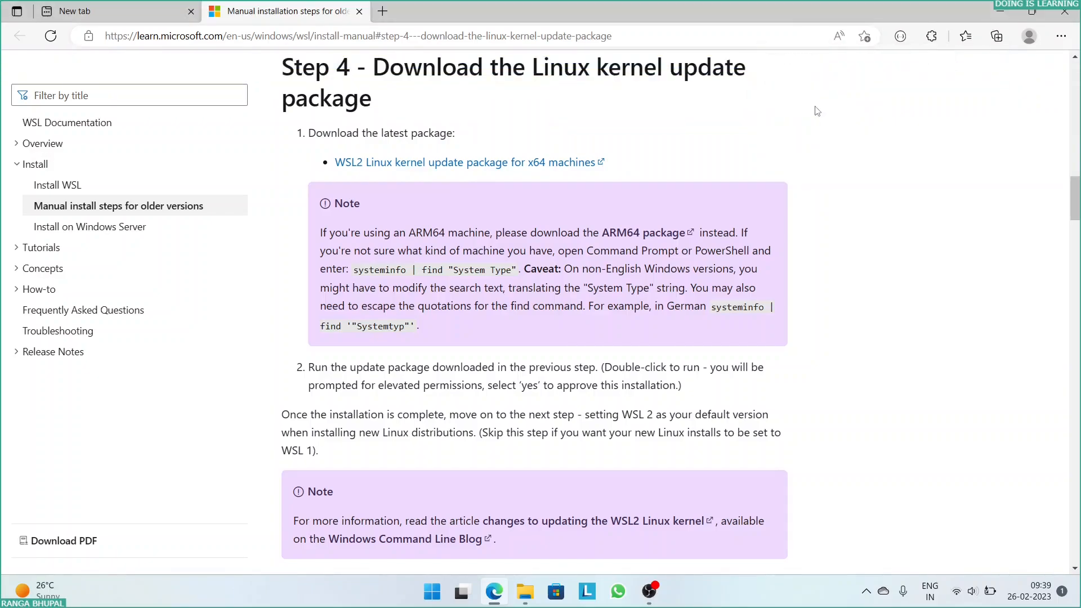
- Run wsl_update_x64.msi from the Downloads folder and complete the Windows Subsystem for Linux Update setup wizard
left_click(524, 591)
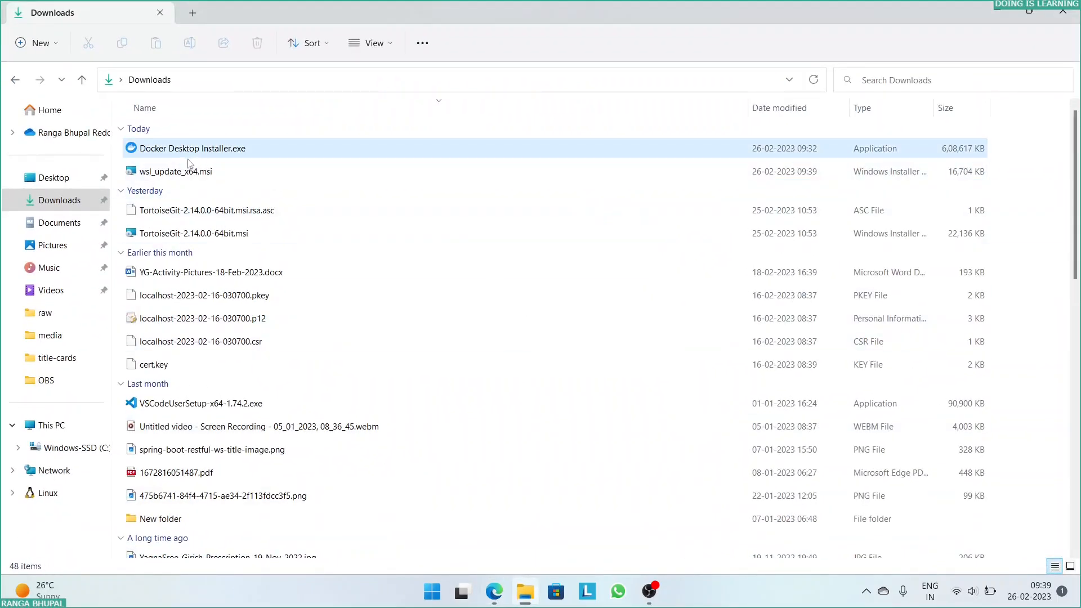
double_click(338, 171)
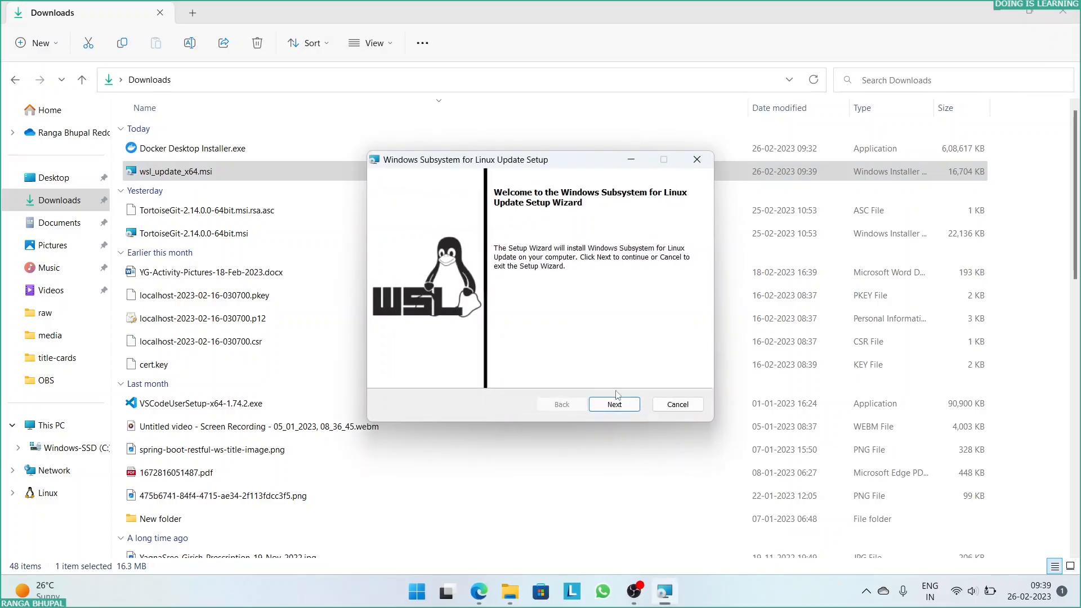
left_click(615, 405)
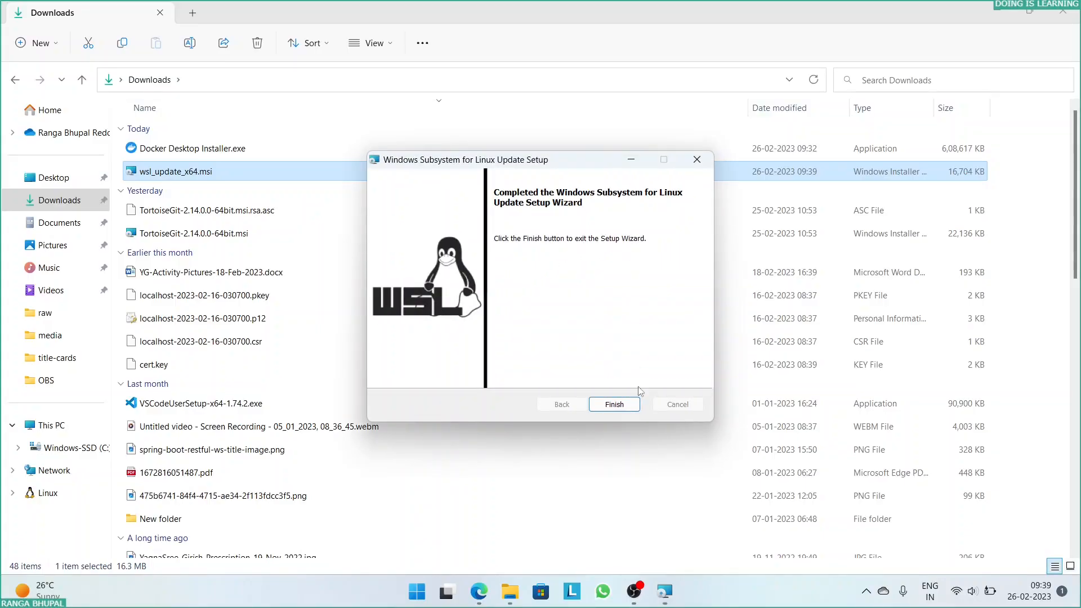
left_click(625, 405)
- Minimize the browser, launch Docker Desktop from the desktop, and start its getting-started tutorial
key("alt+Tab")
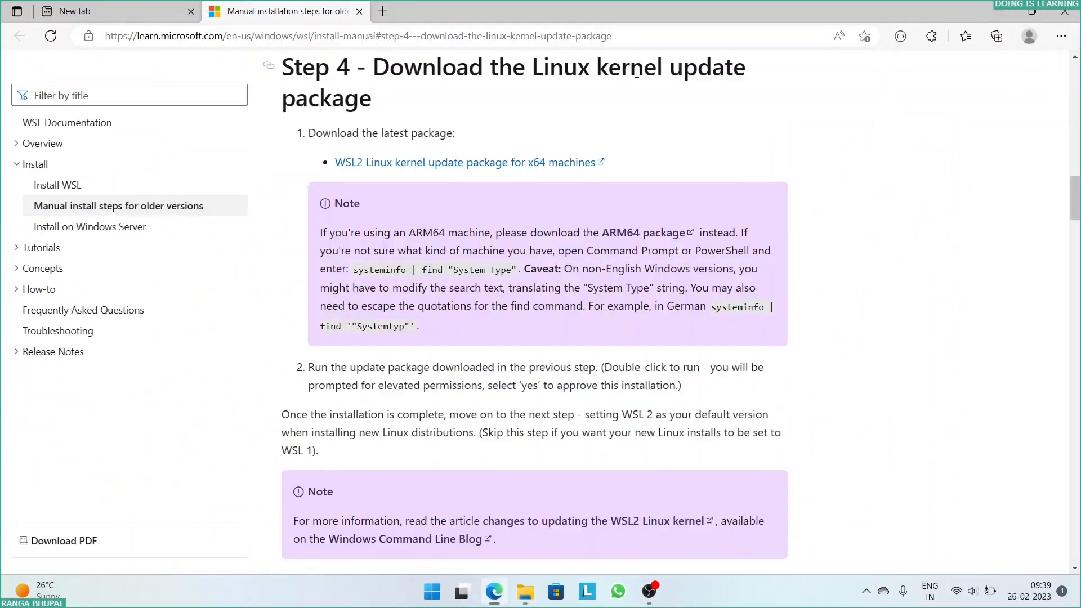
left_click(1001, 11)
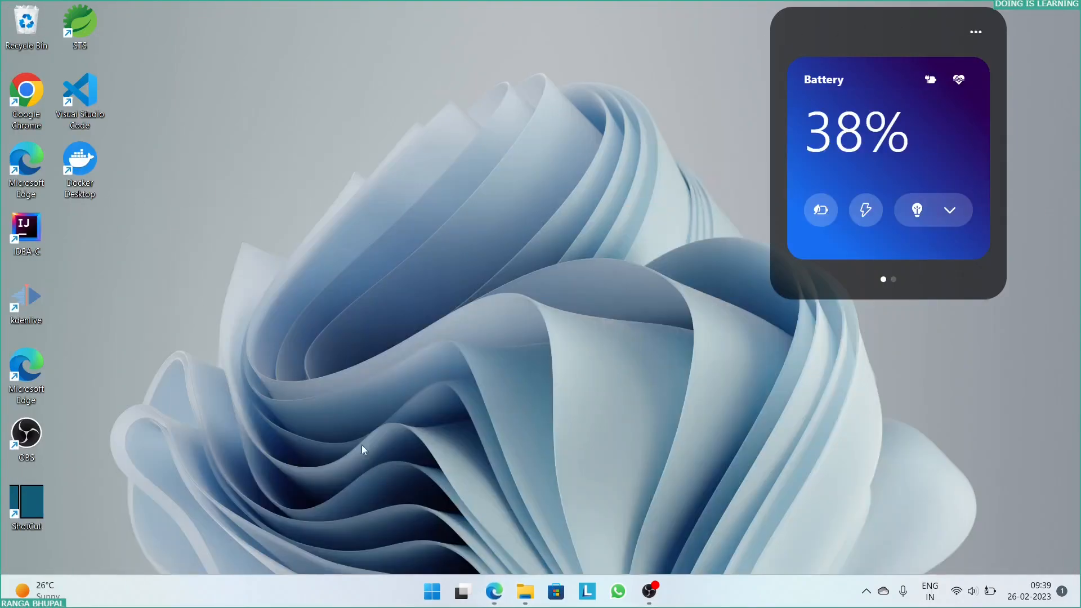
double_click(94, 186)
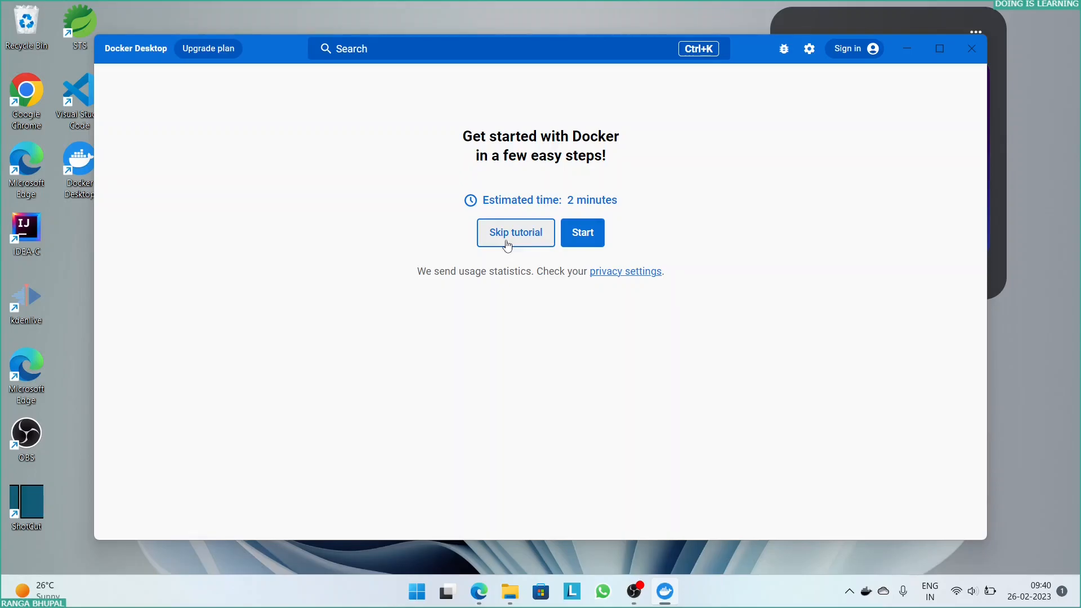
left_click(588, 239)
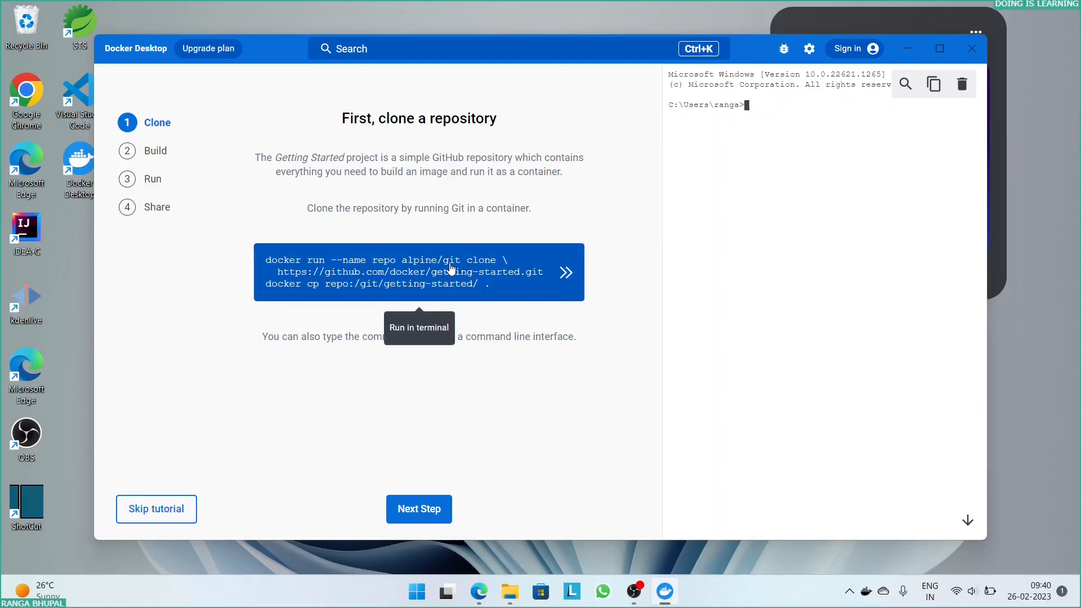
- Run the tutorial's Clone and Build commands to clone the getting-started repository and build the docker101tutorial image
left_click(566, 274)
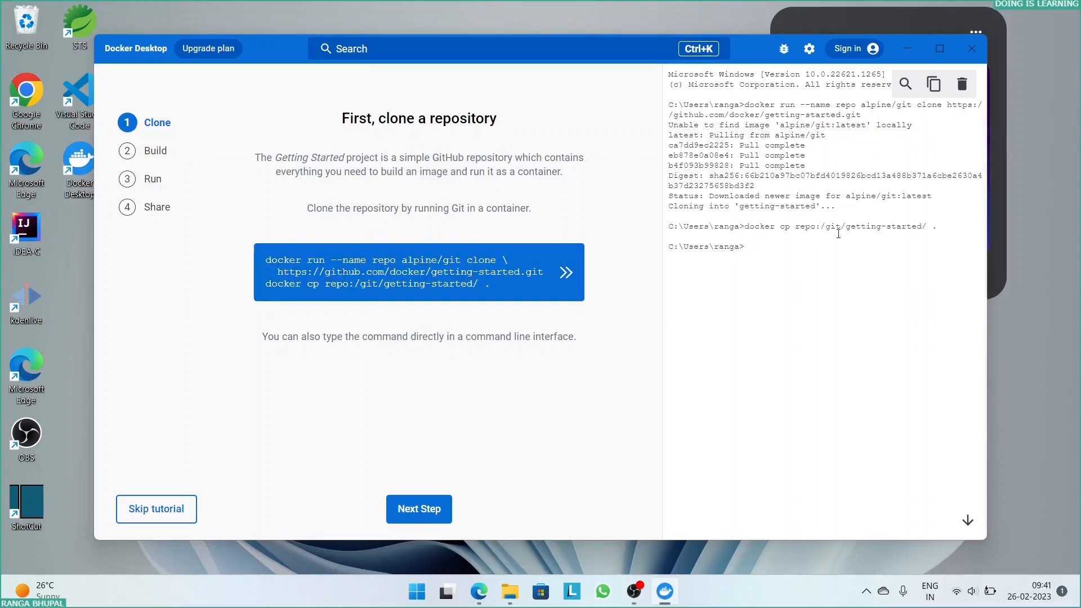
left_click(424, 510)
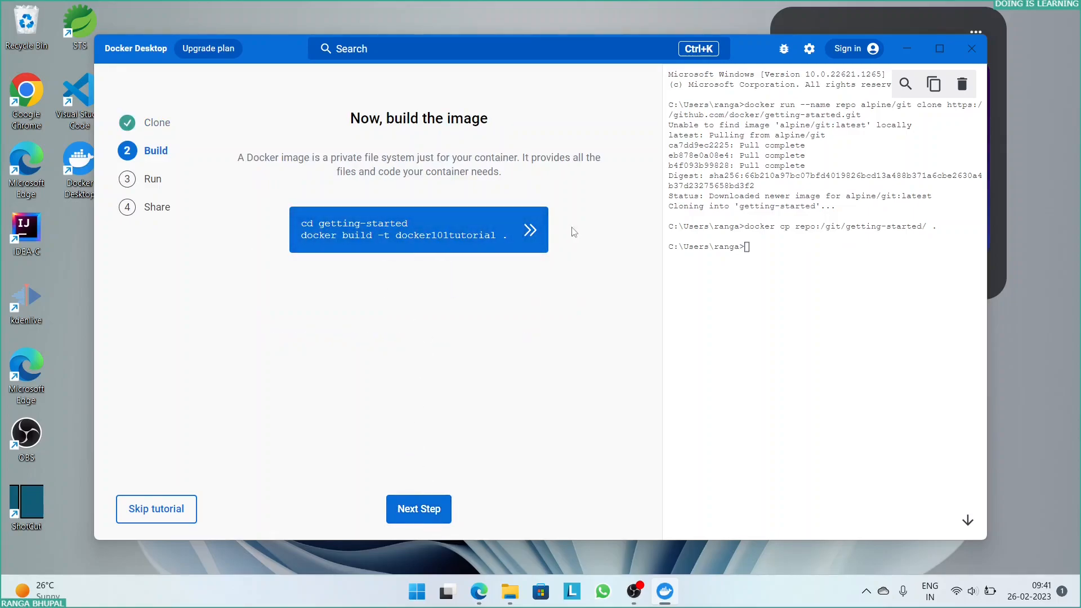
left_click(530, 232)
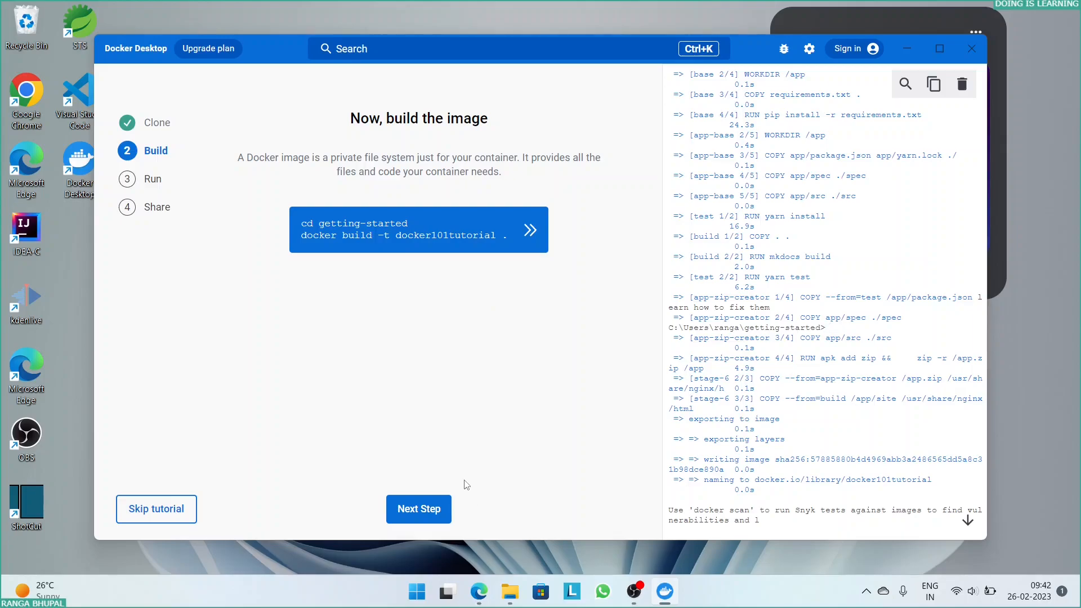
left_click(429, 510)
- Run the docker-tutorial container from the docker101tutorial image with port mapping 80:80, and finish the tutorial without sharing the image
left_click(551, 244)
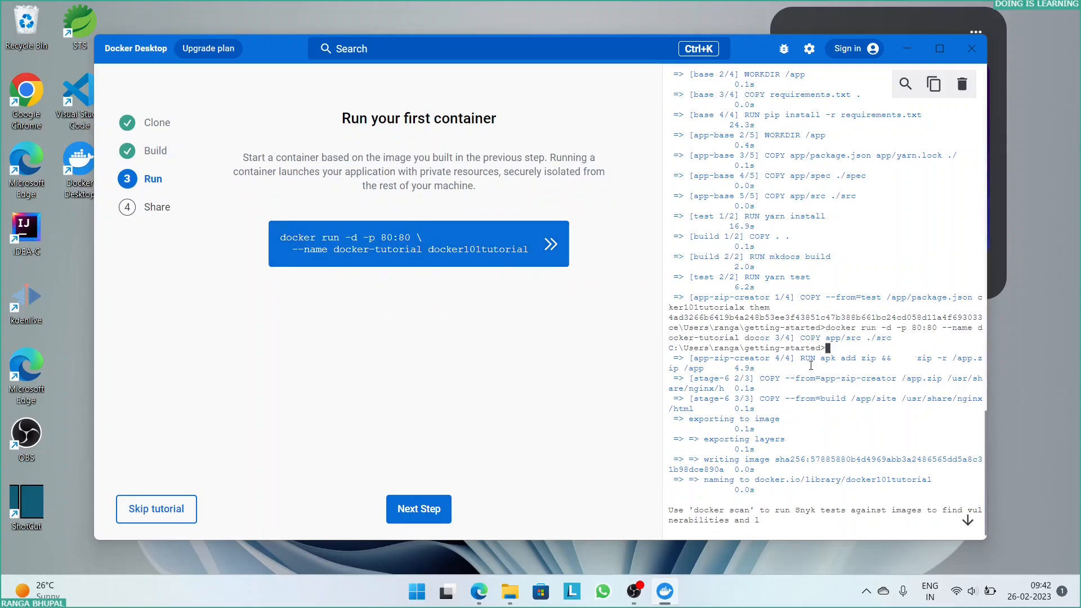
left_click(433, 510)
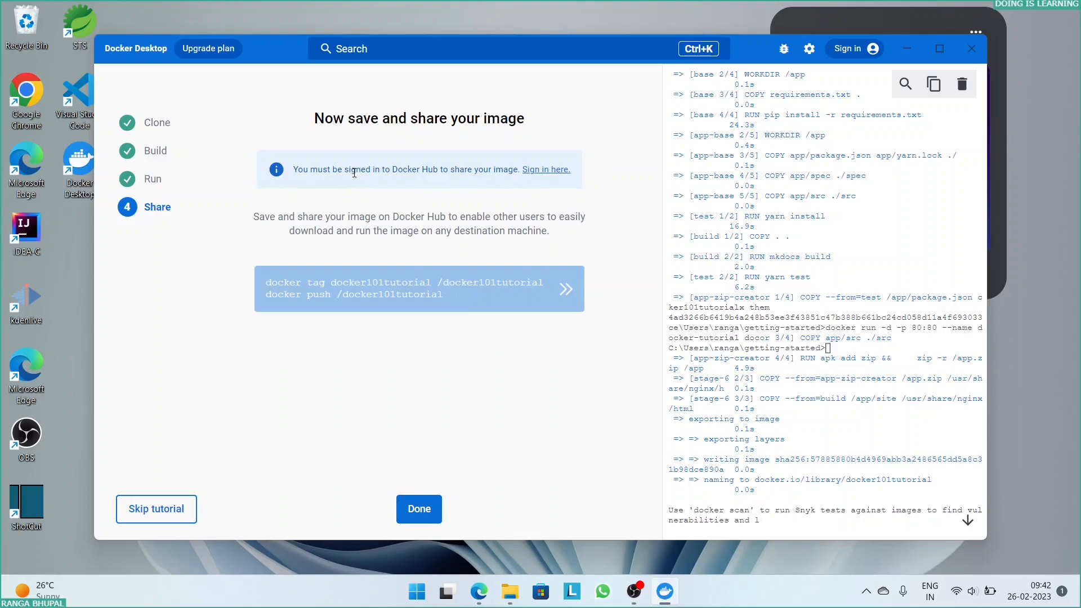
left_click(418, 510)
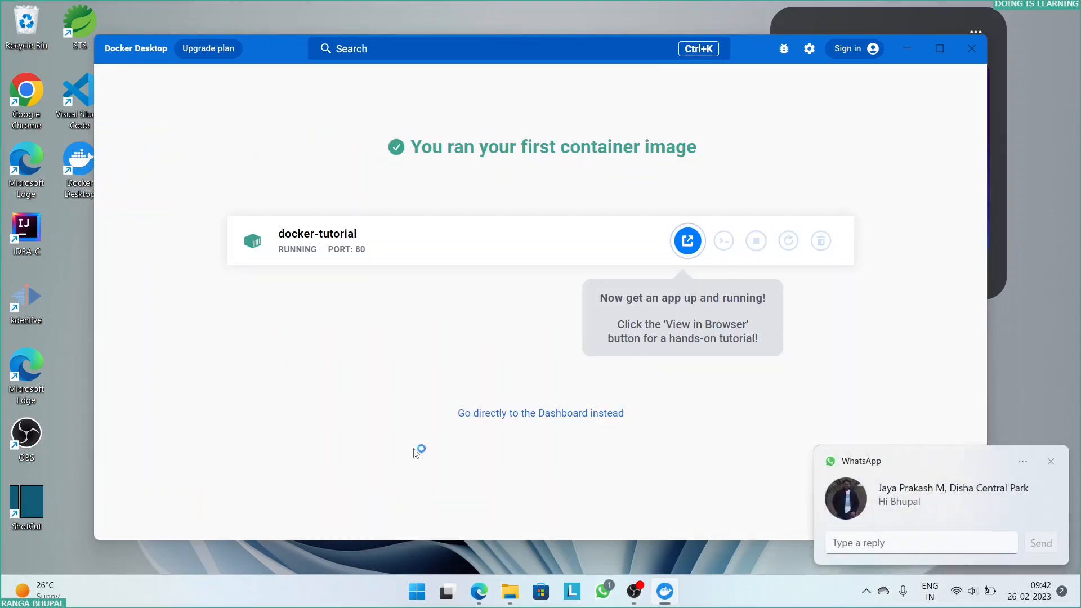
- Open the running docker-tutorial container in the browser and review its Getting Started page, including the container explanation
double_click(355, 250)
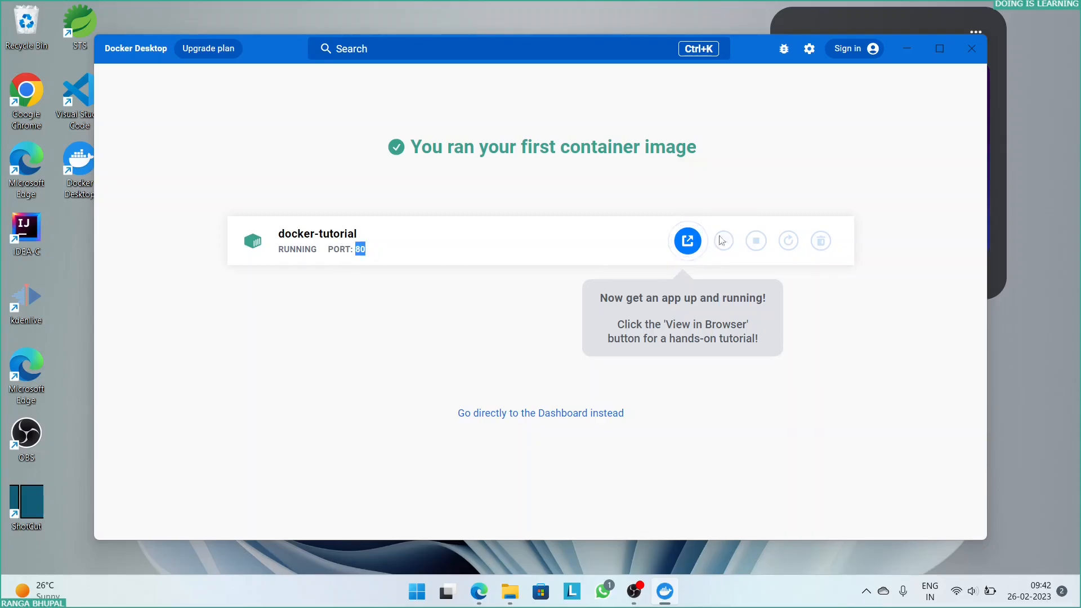
left_click(690, 246)
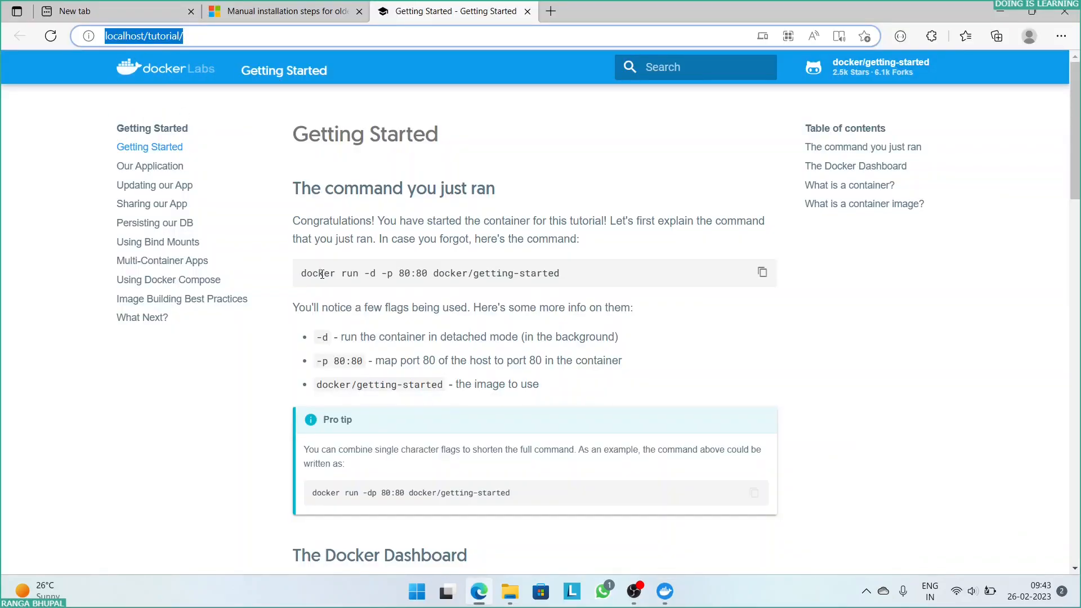
left_click_drag(330, 273, 598, 299)
scroll(317, 359, "down", 5)
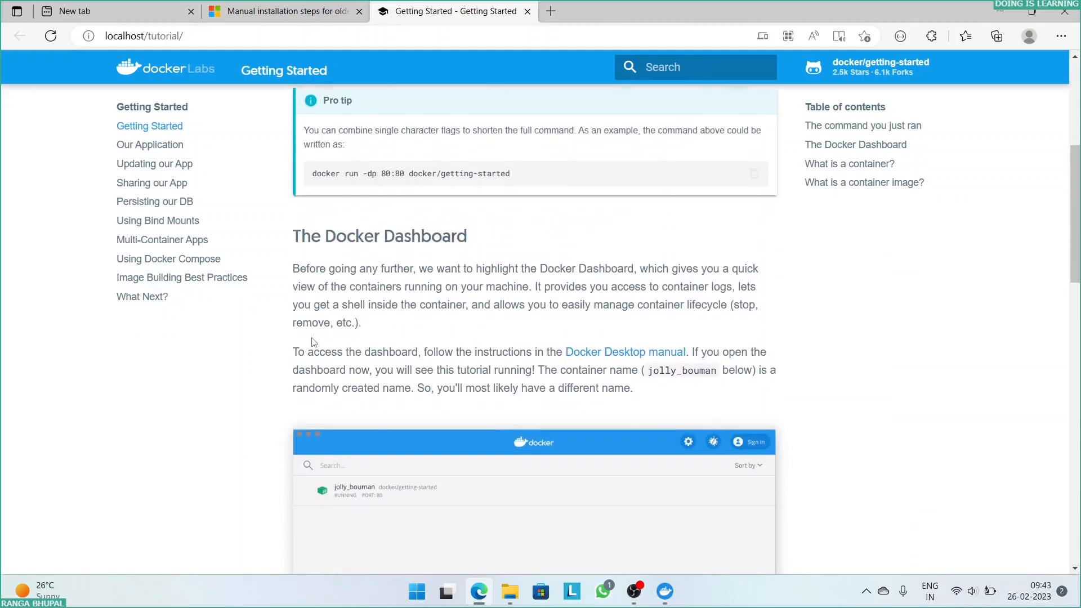
scroll(310, 338, "down", 6)
scroll(367, 225, "down", 14)
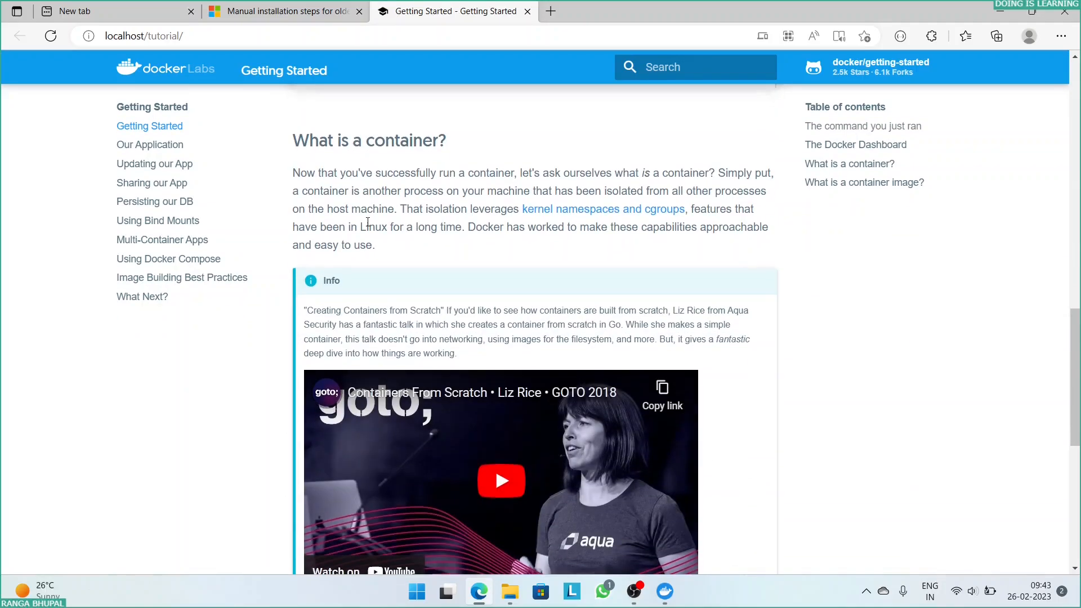
scroll(289, 243, "up", 5)
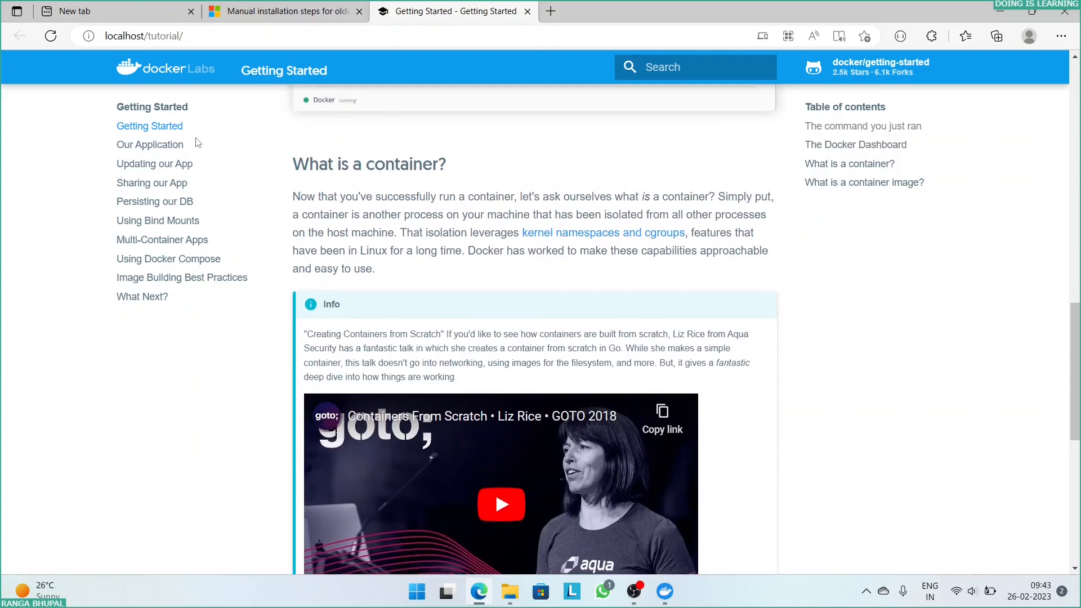
- Open the tutorial's Our Application page and review how to get the app and build its container image
left_click(175, 146)
scroll(359, 226, "down", 8)
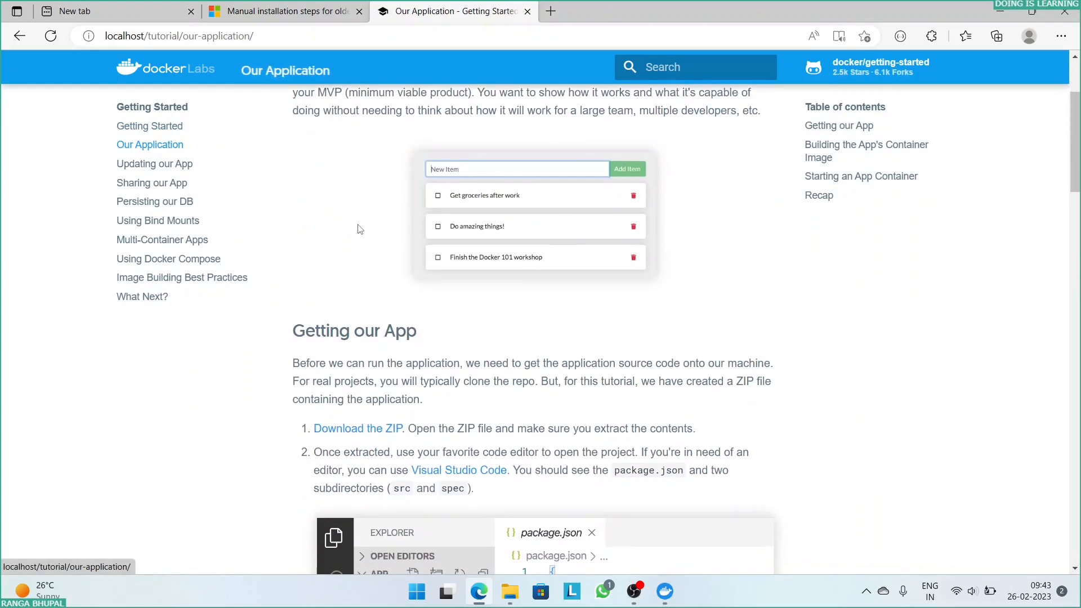
scroll(825, 366, "down", 15)
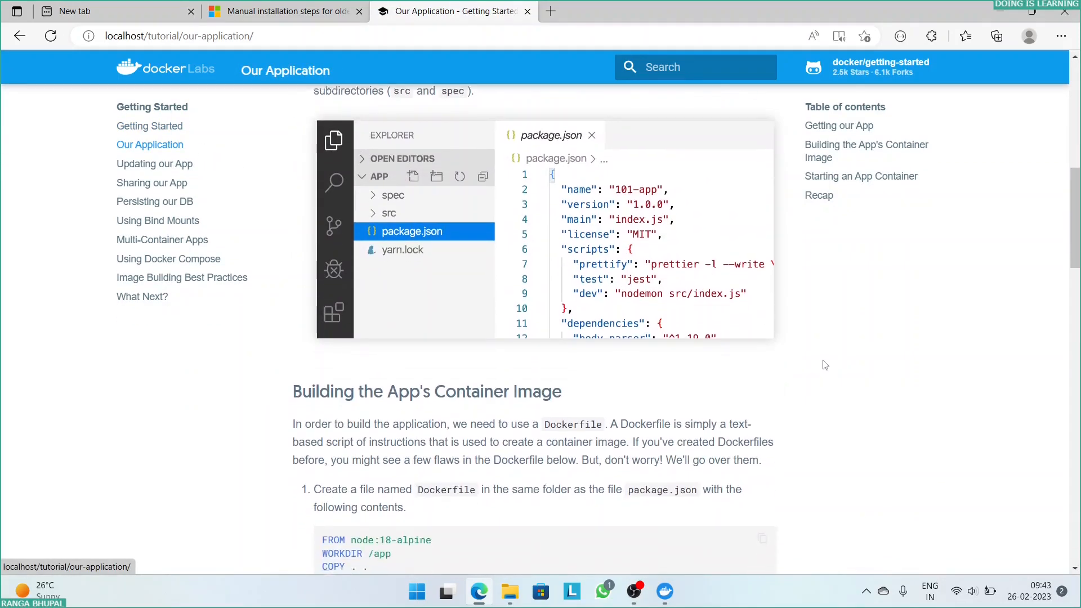